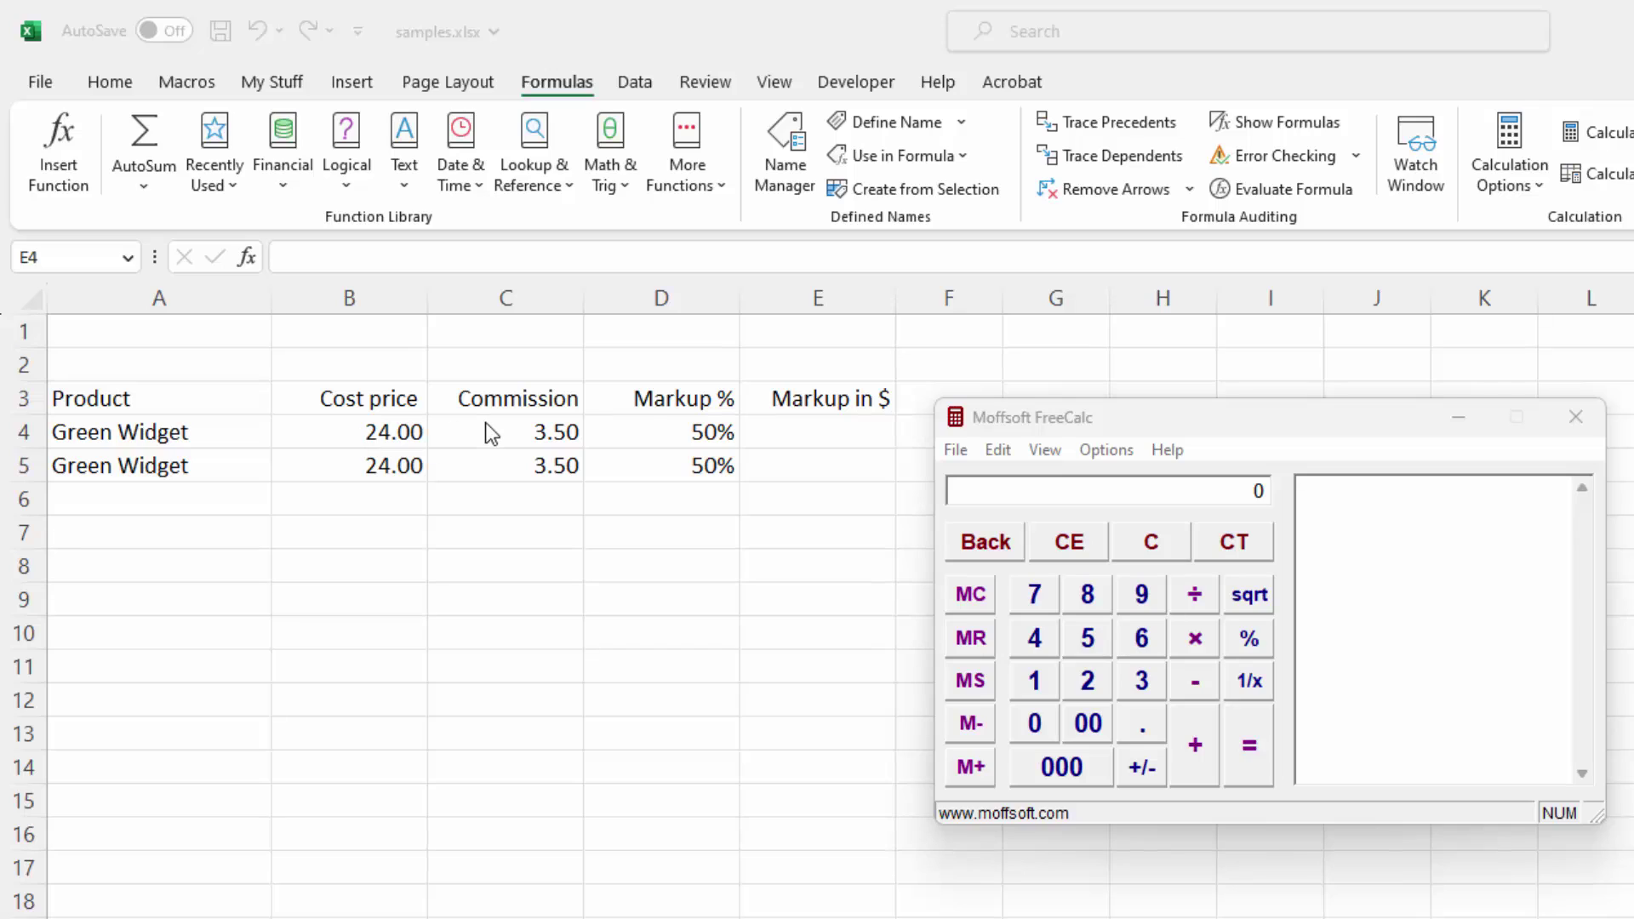
# Calculate 24 + 3.5 × .5 in FreeCalc to get 13.75
pyautogui.click(1138, 517)
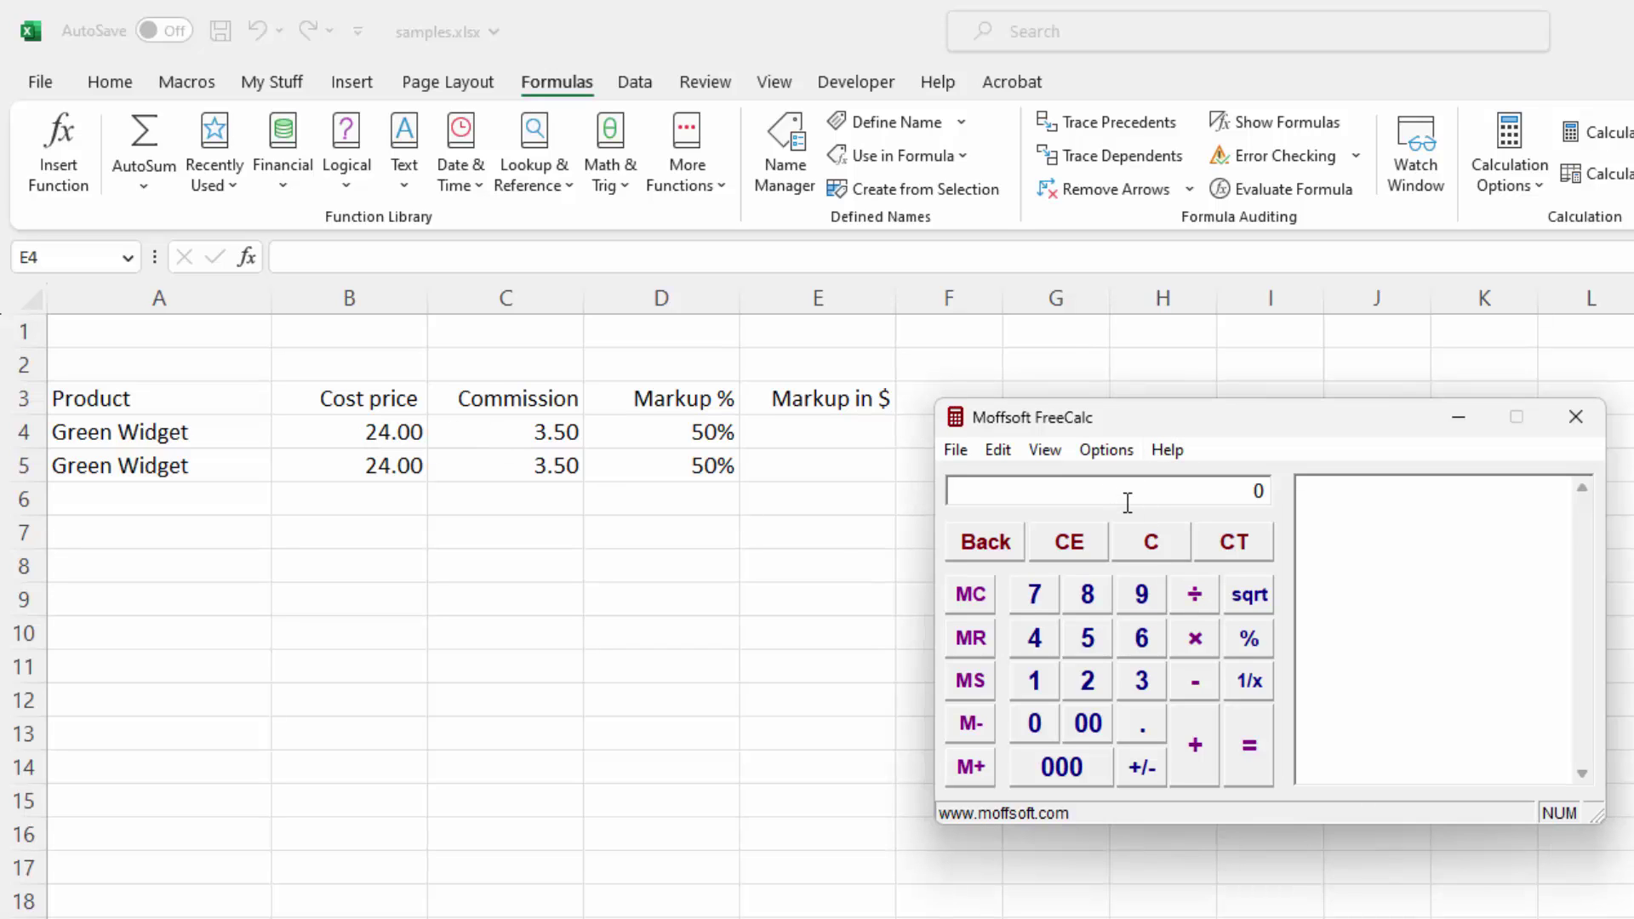
pyautogui.write('24')
pyautogui.press('+')
pyautogui.write('3.5')
pyautogui.press('*')
pyautogui.write('.5')
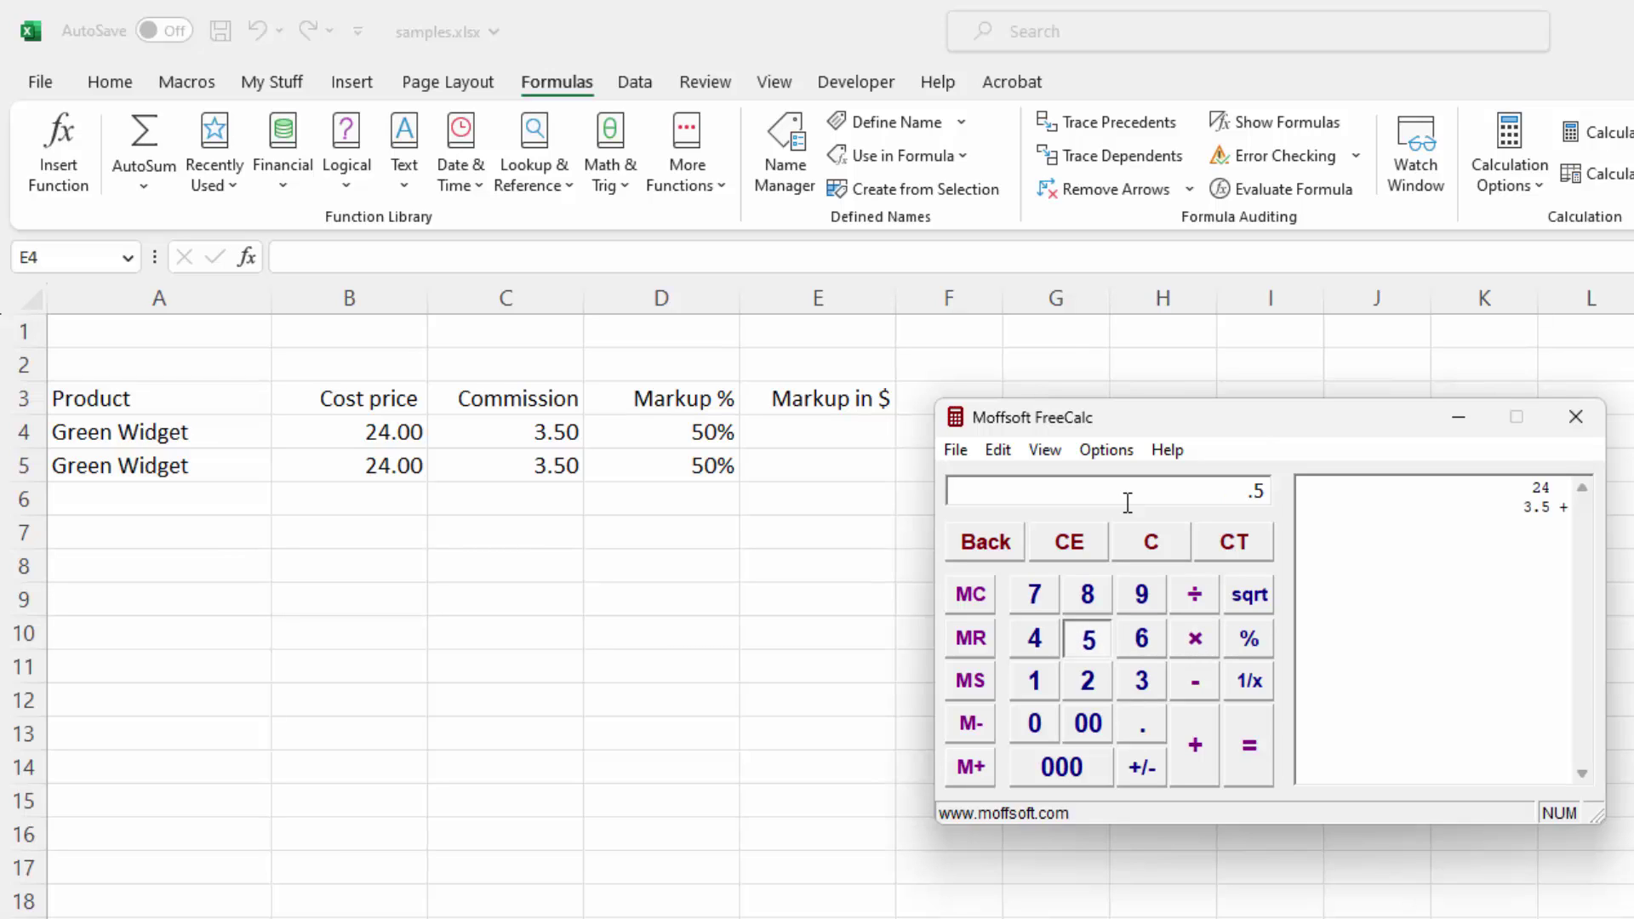
pyautogui.press('Return')
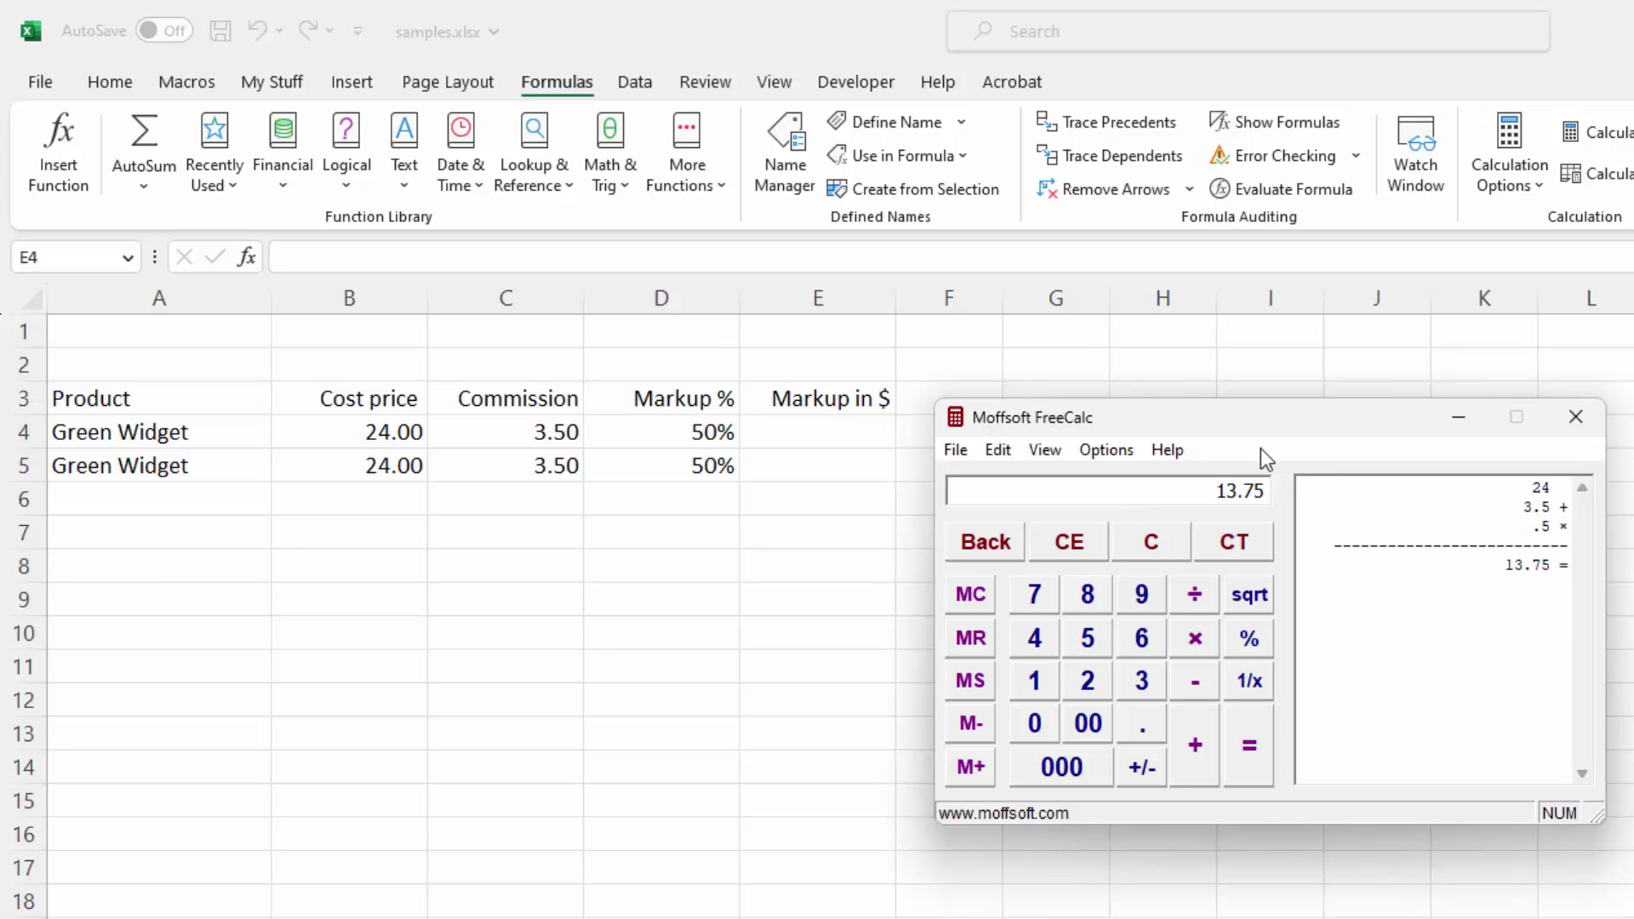
# Enter =B4+C4*D4 in cell E4 by arrowing to B4, C4 and D4
pyautogui.moveTo(1205, 413); pyautogui.dragTo(1323, 453)
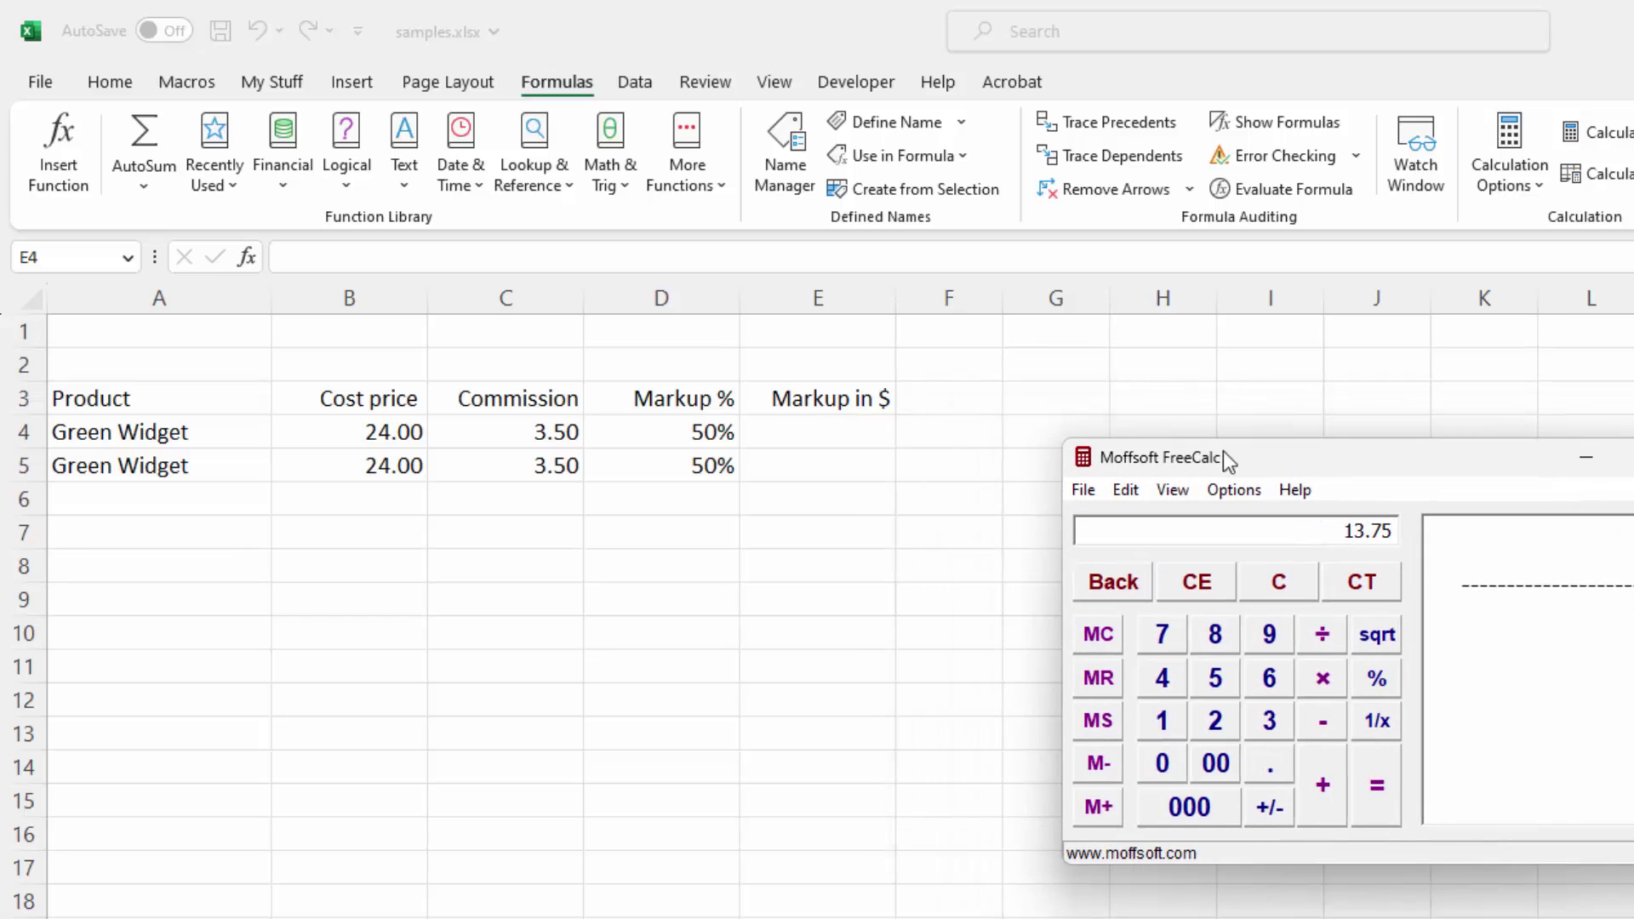
pyautogui.click(809, 429)
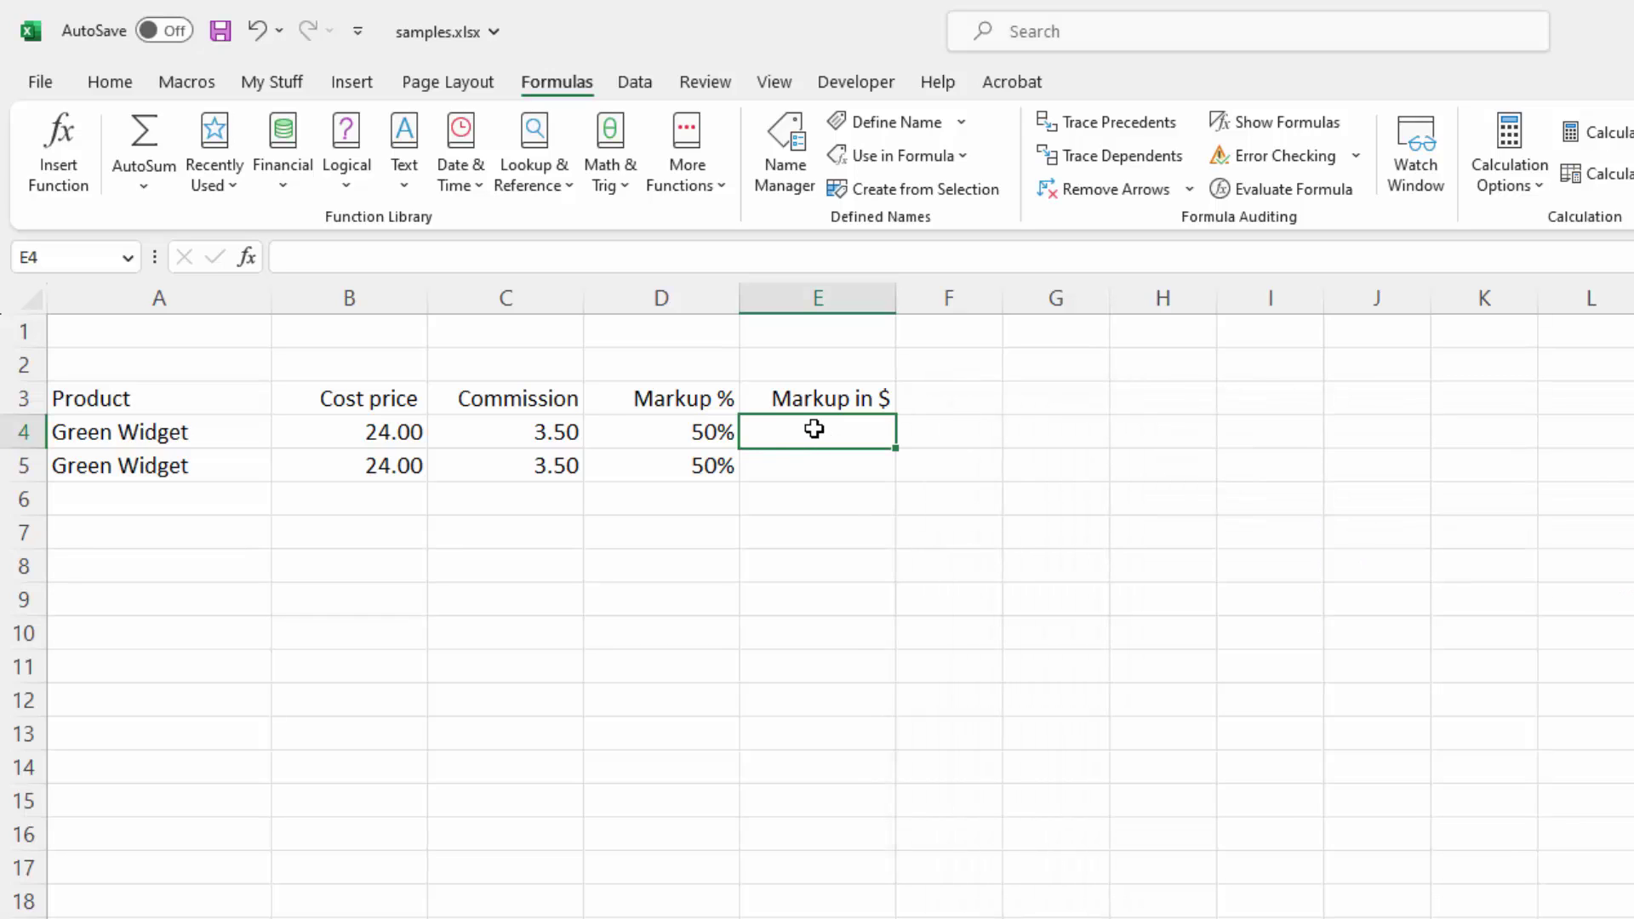
pyautogui.write('=')
pyautogui.press('Left')
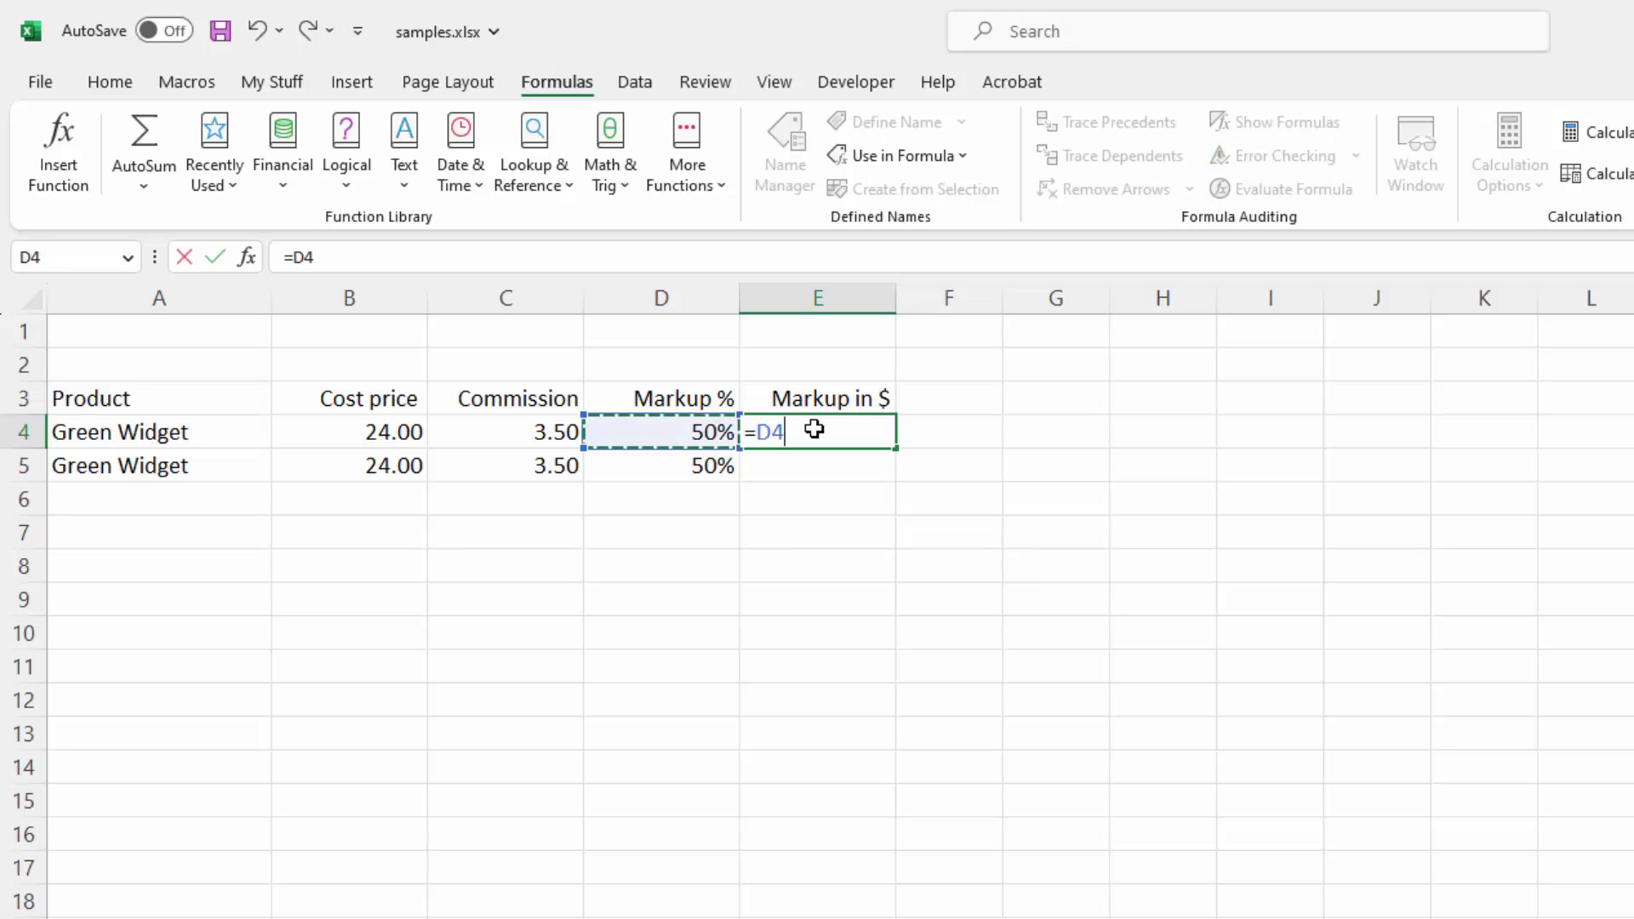
pyautogui.press('Left')
pyautogui.press('Left')
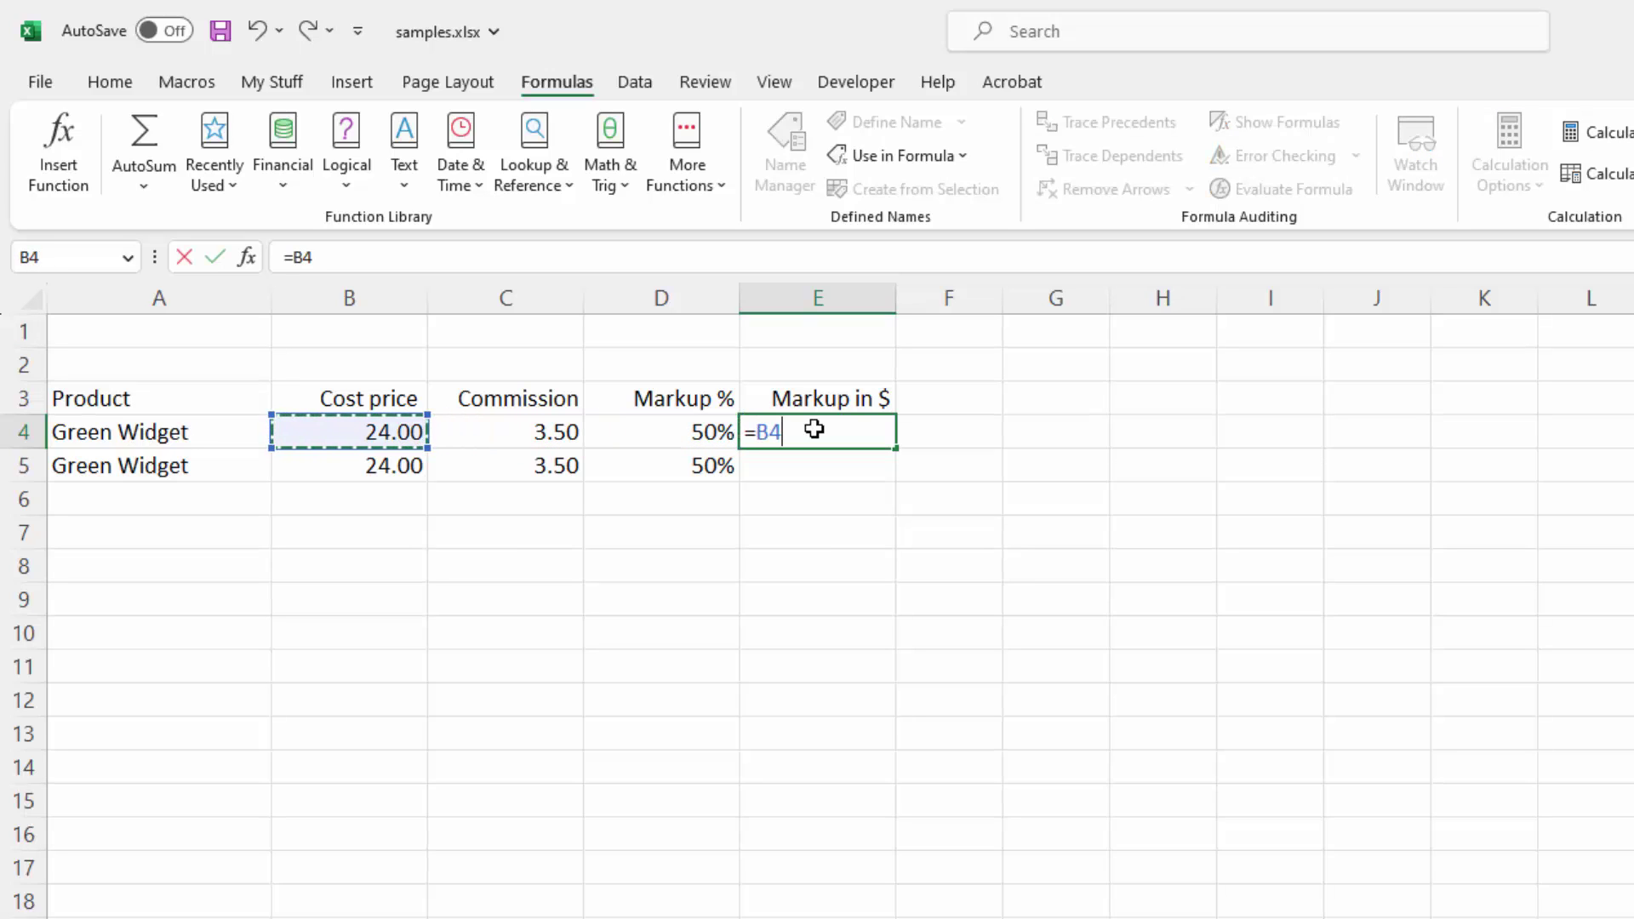
pyautogui.write('+')
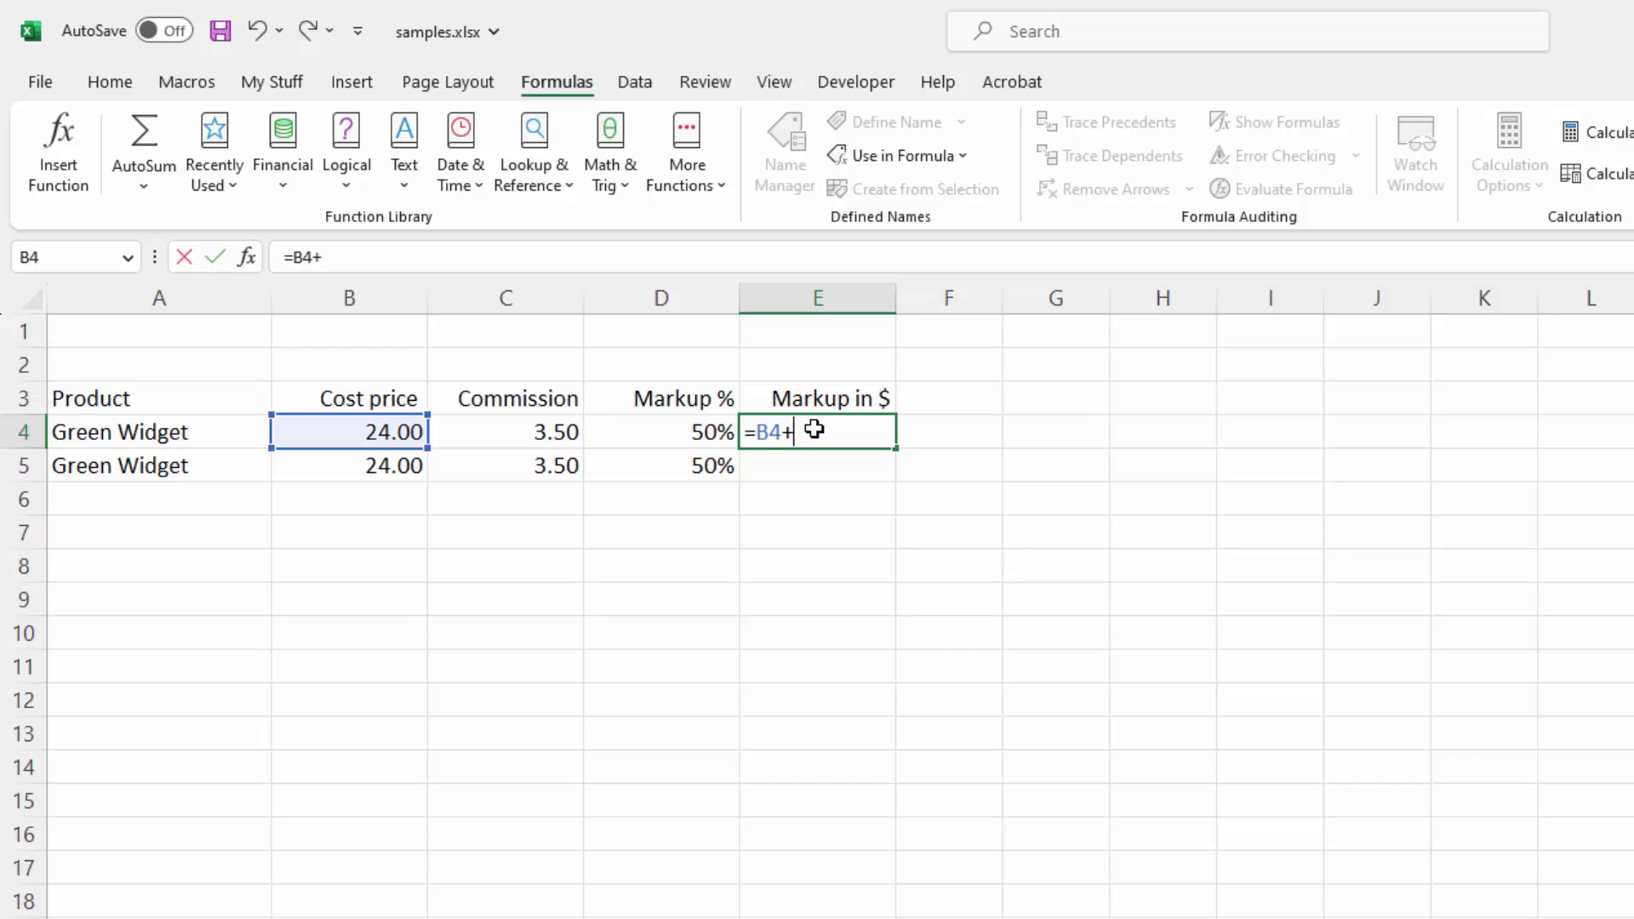
pyautogui.press('Left')
pyautogui.press('Left')
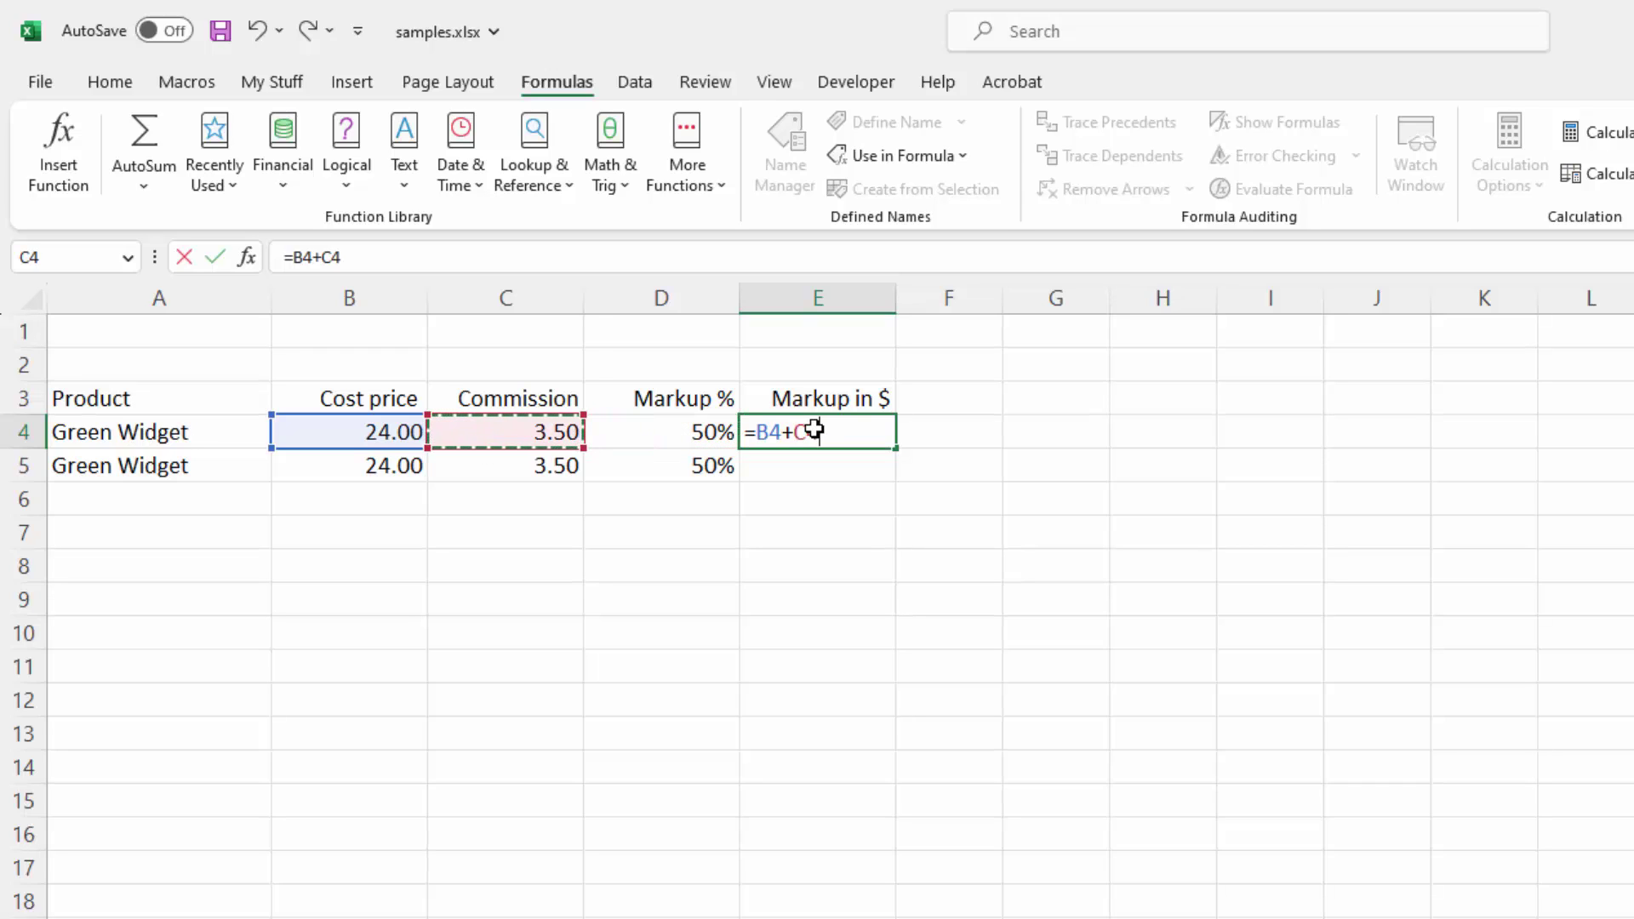
pyautogui.write('*')
pyautogui.press('Left')
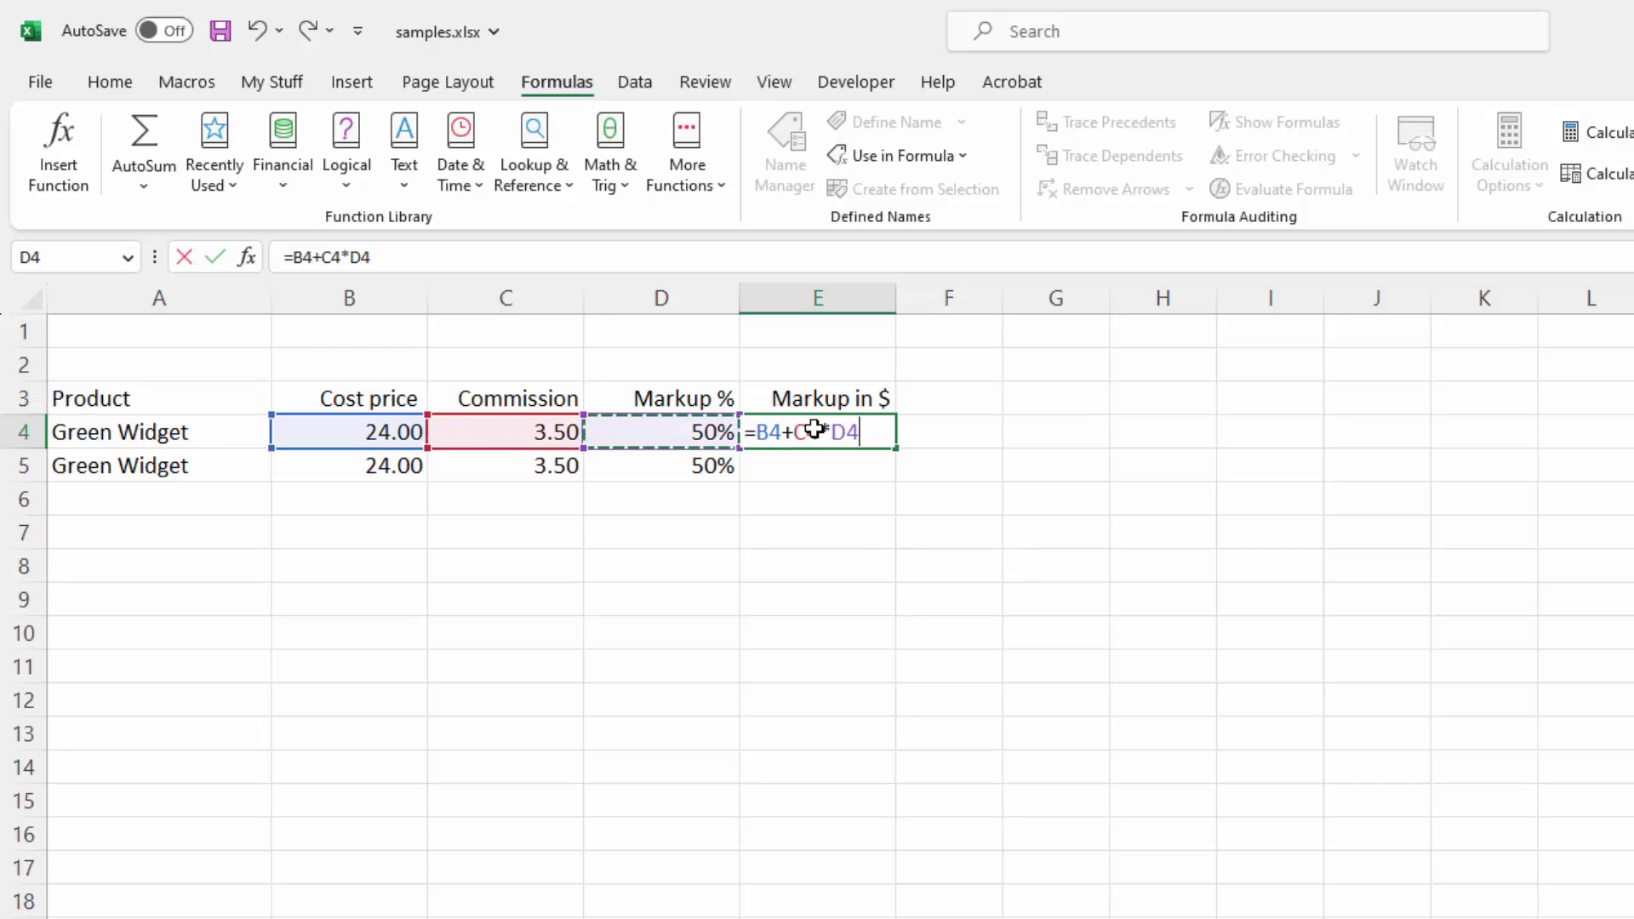
pyautogui.press('Return')
# Compare E4's 25.75 result with the calculator's 13.75
pyautogui.click(814, 430)
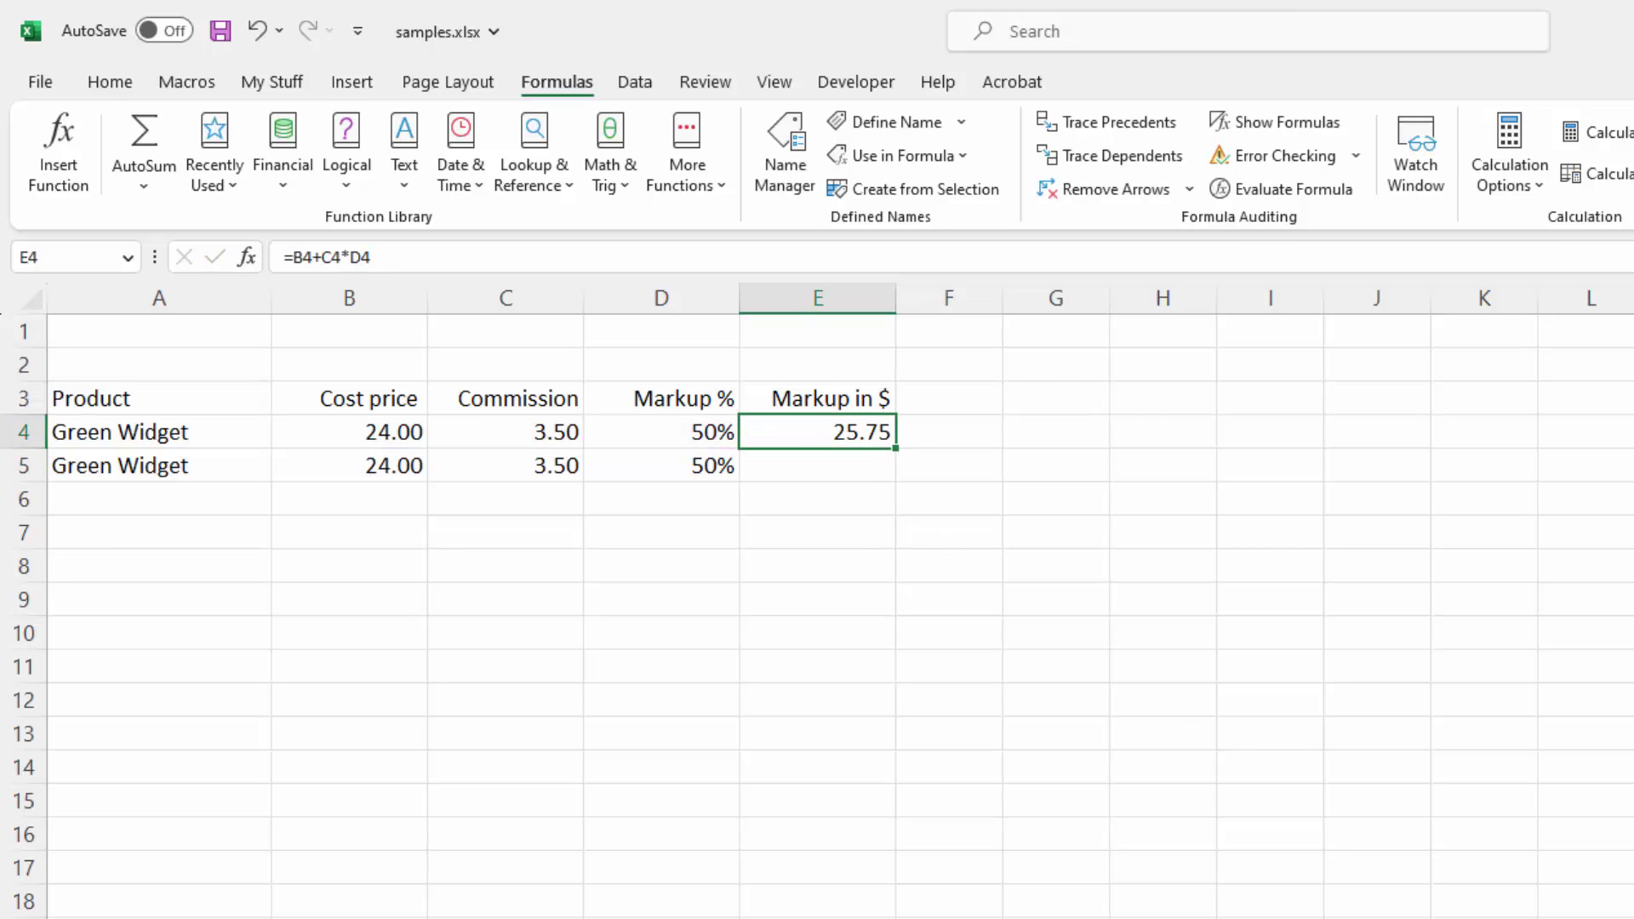
pyautogui.hotkey('alt', 'Tab')
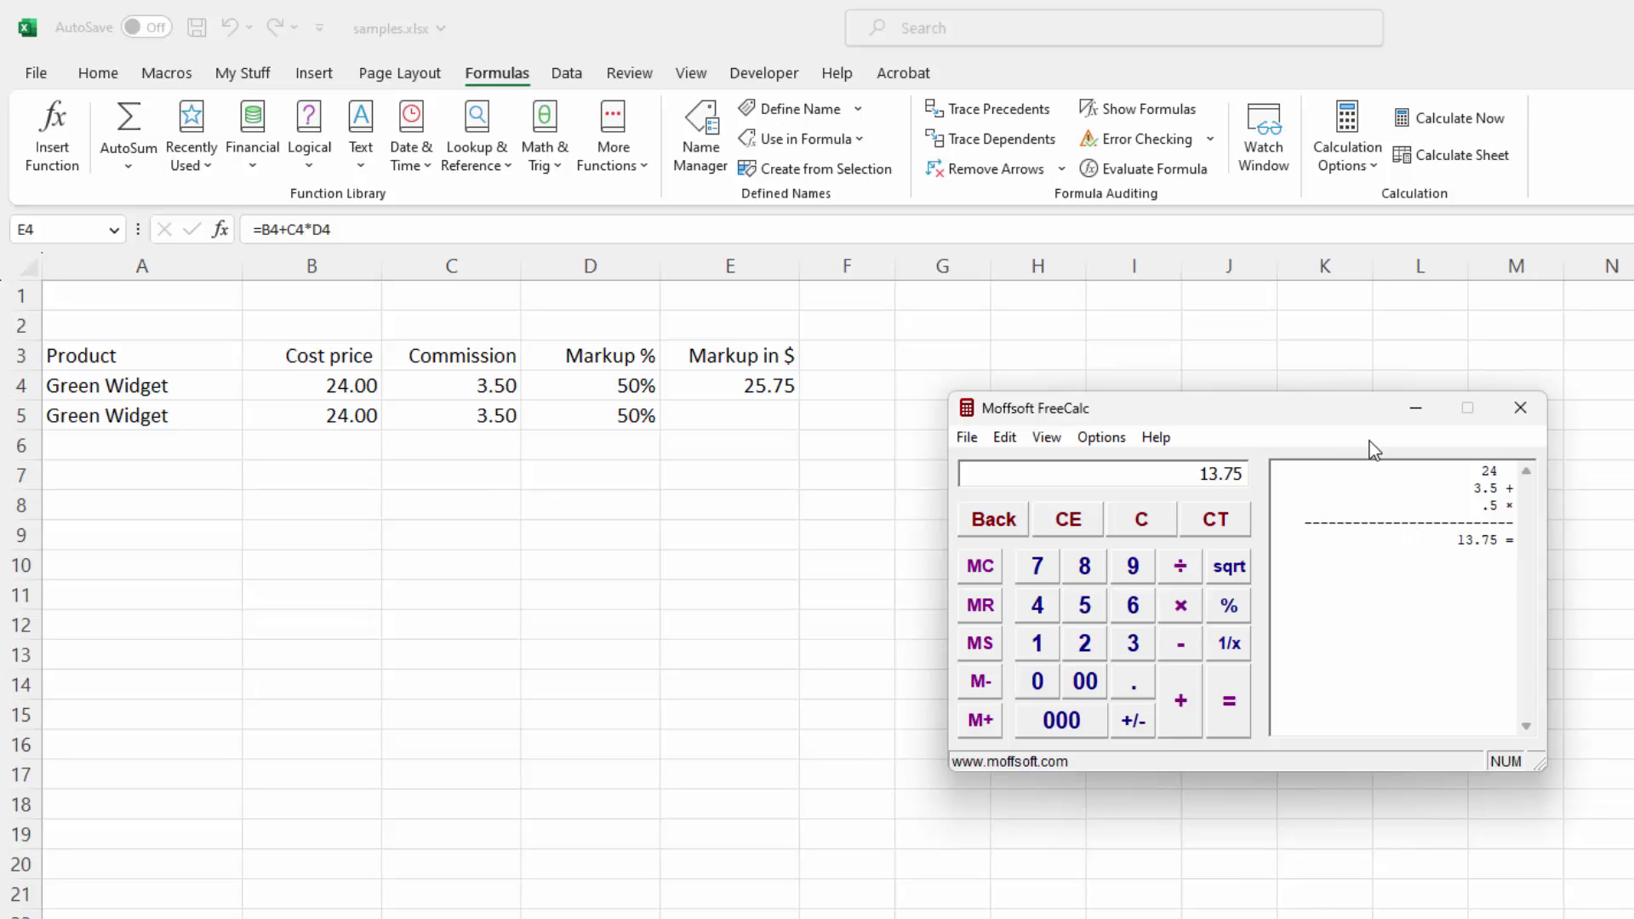
pyautogui.click(753, 385)
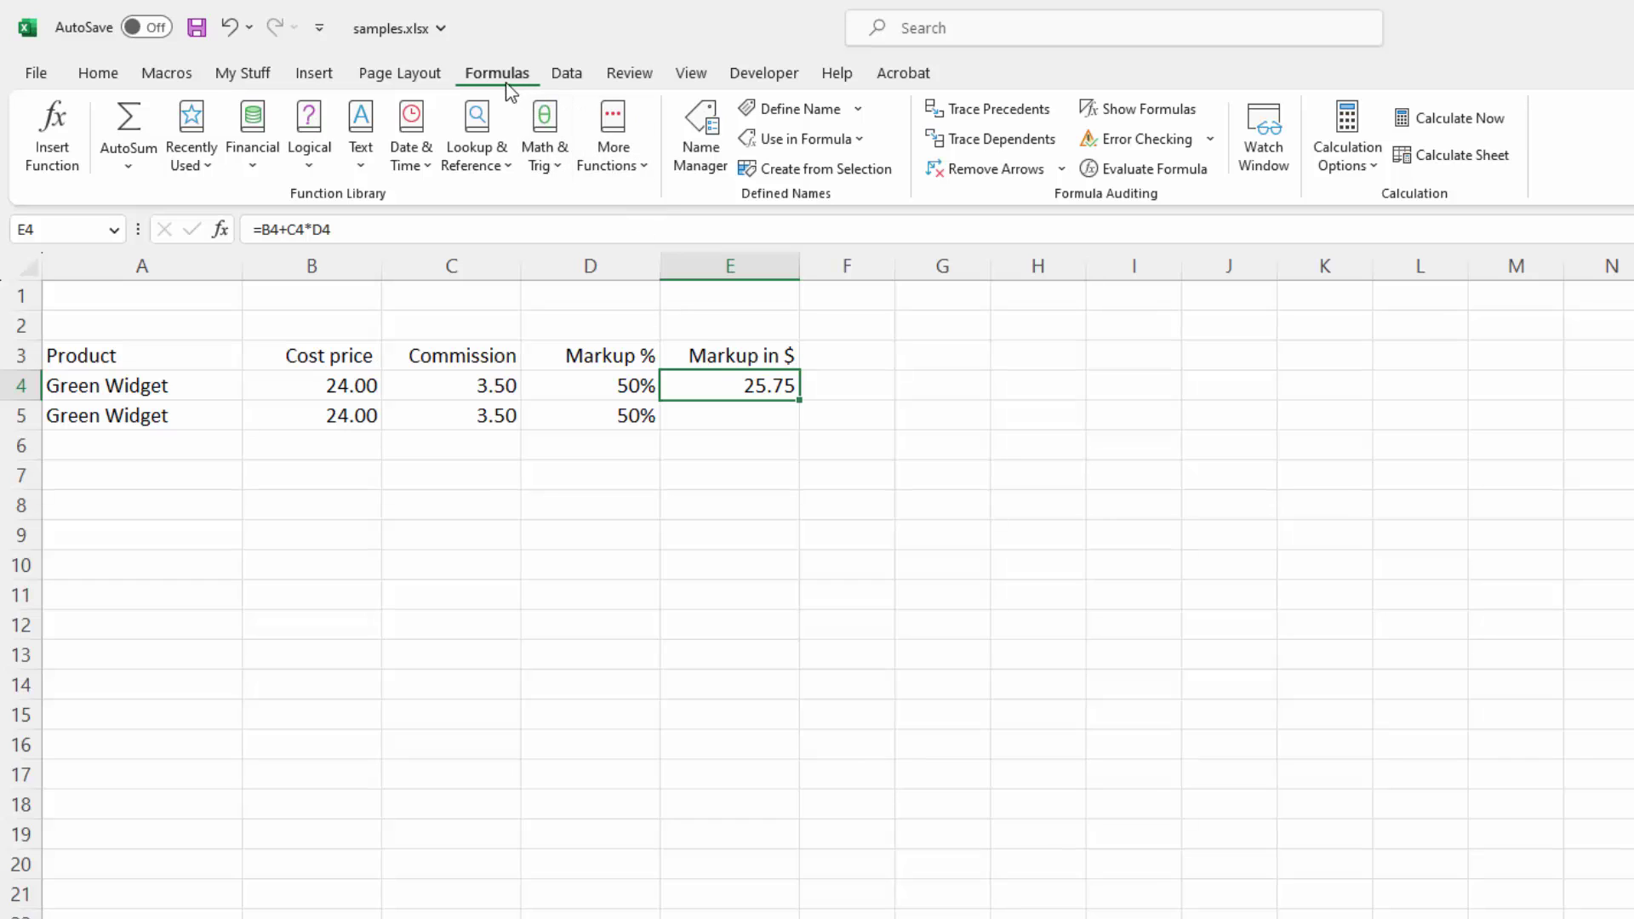
# Evaluate E4's formula step by step, resolving B4, C4 and D4 to 24, 3.5 and 0.5
pyautogui.click(1149, 170)
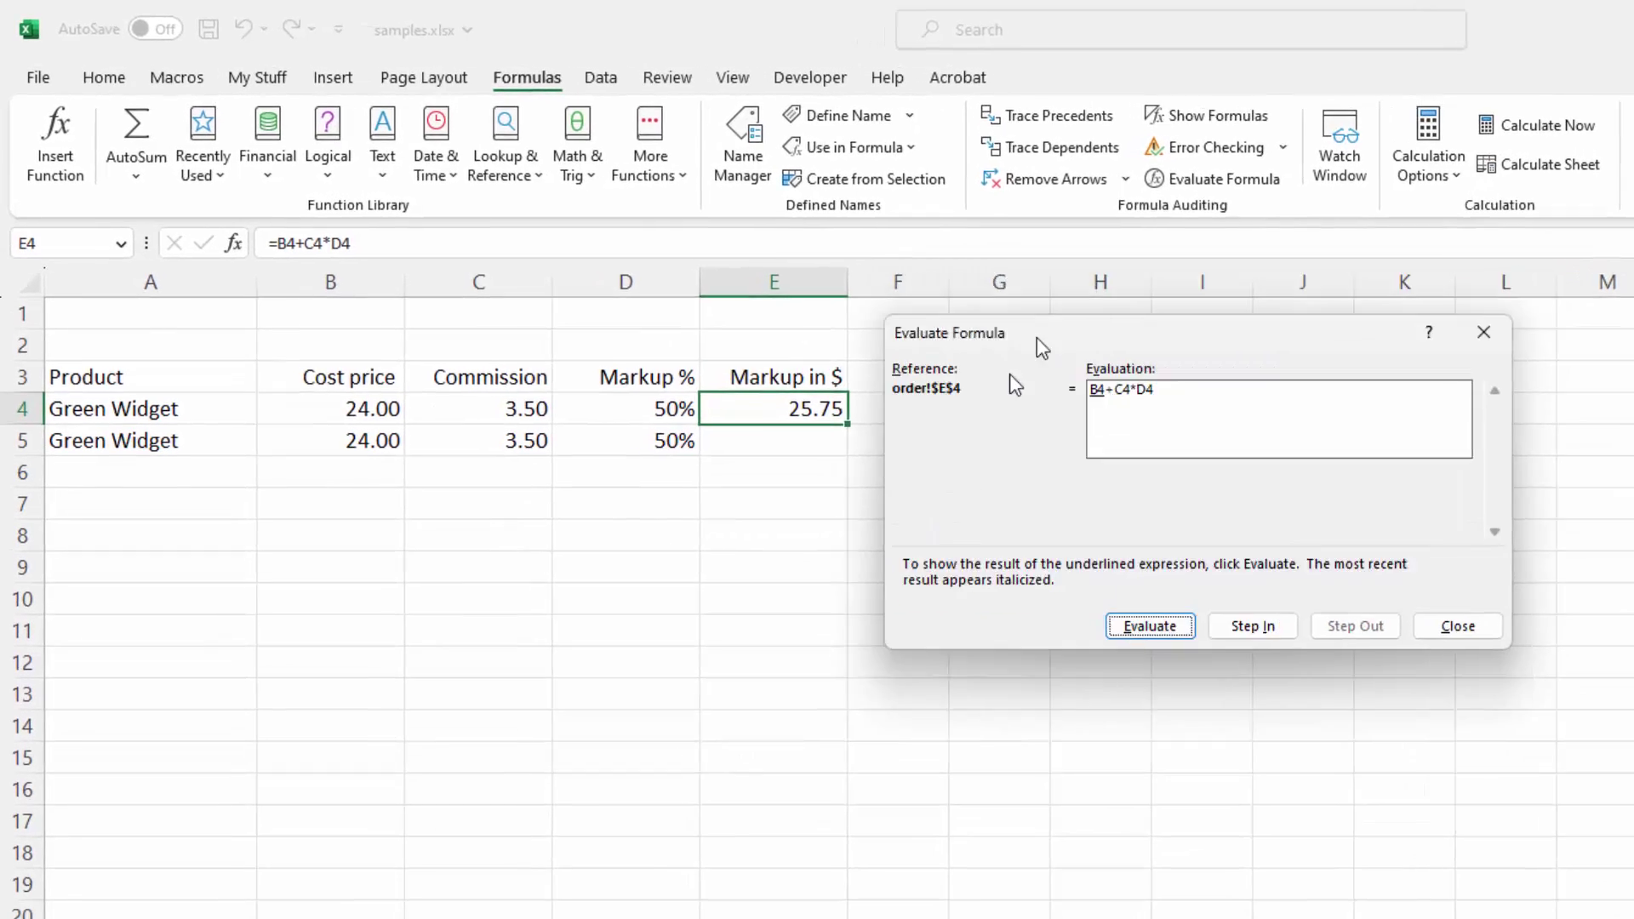
pyautogui.moveTo(1036, 337); pyautogui.dragTo(530, 523)
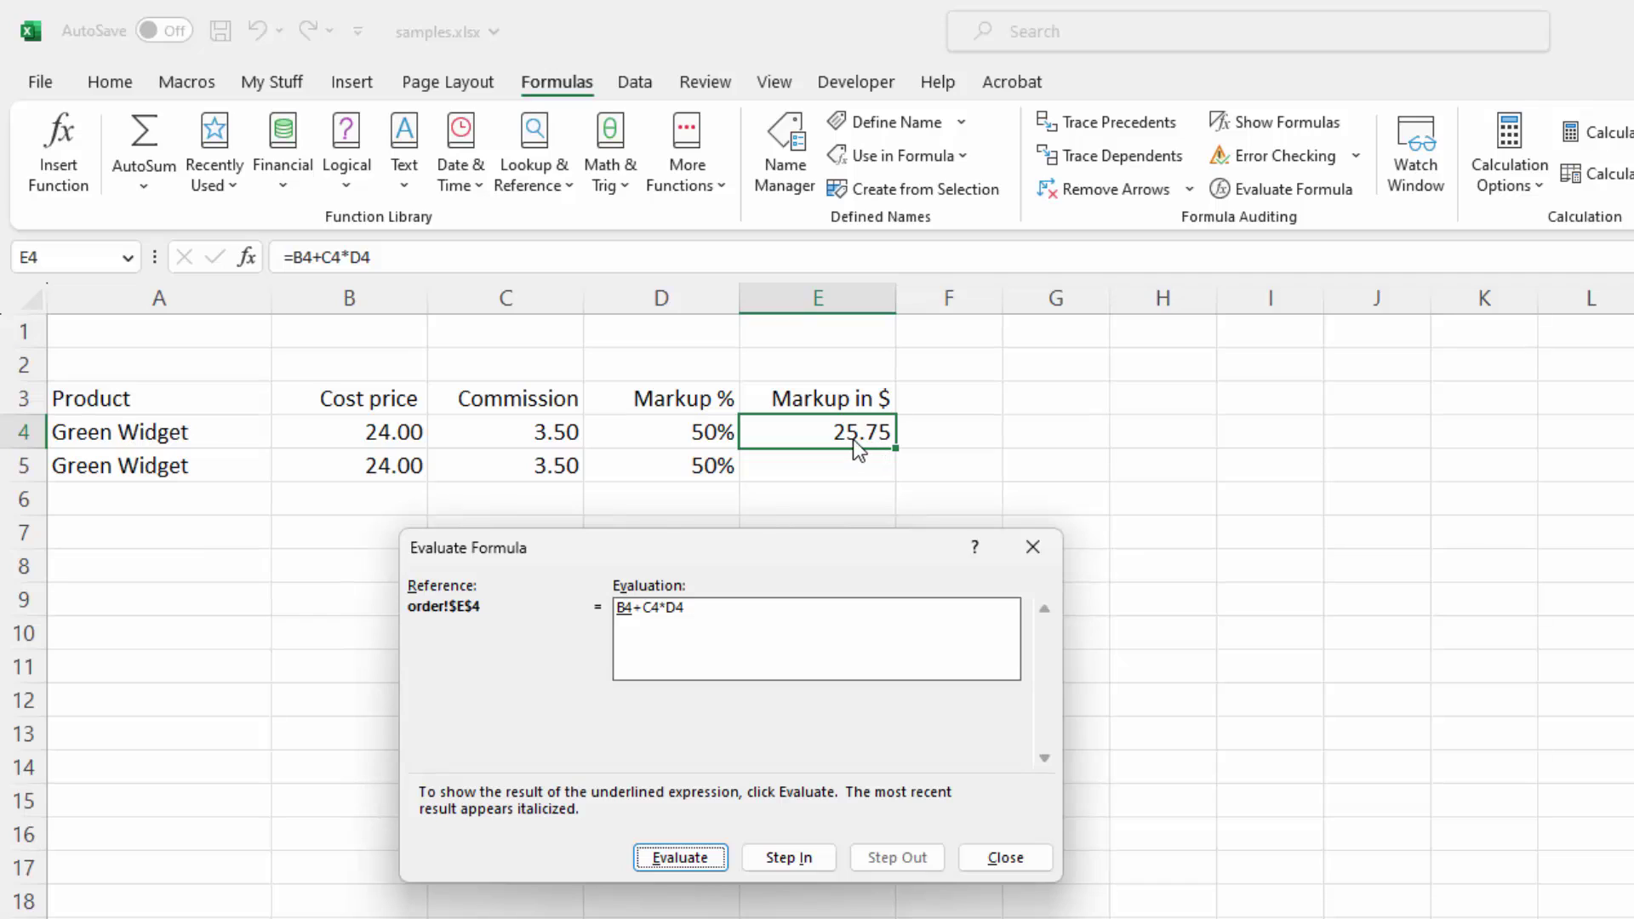
pyautogui.click(668, 861)
pyautogui.click(695, 859)
pyautogui.click(692, 860)
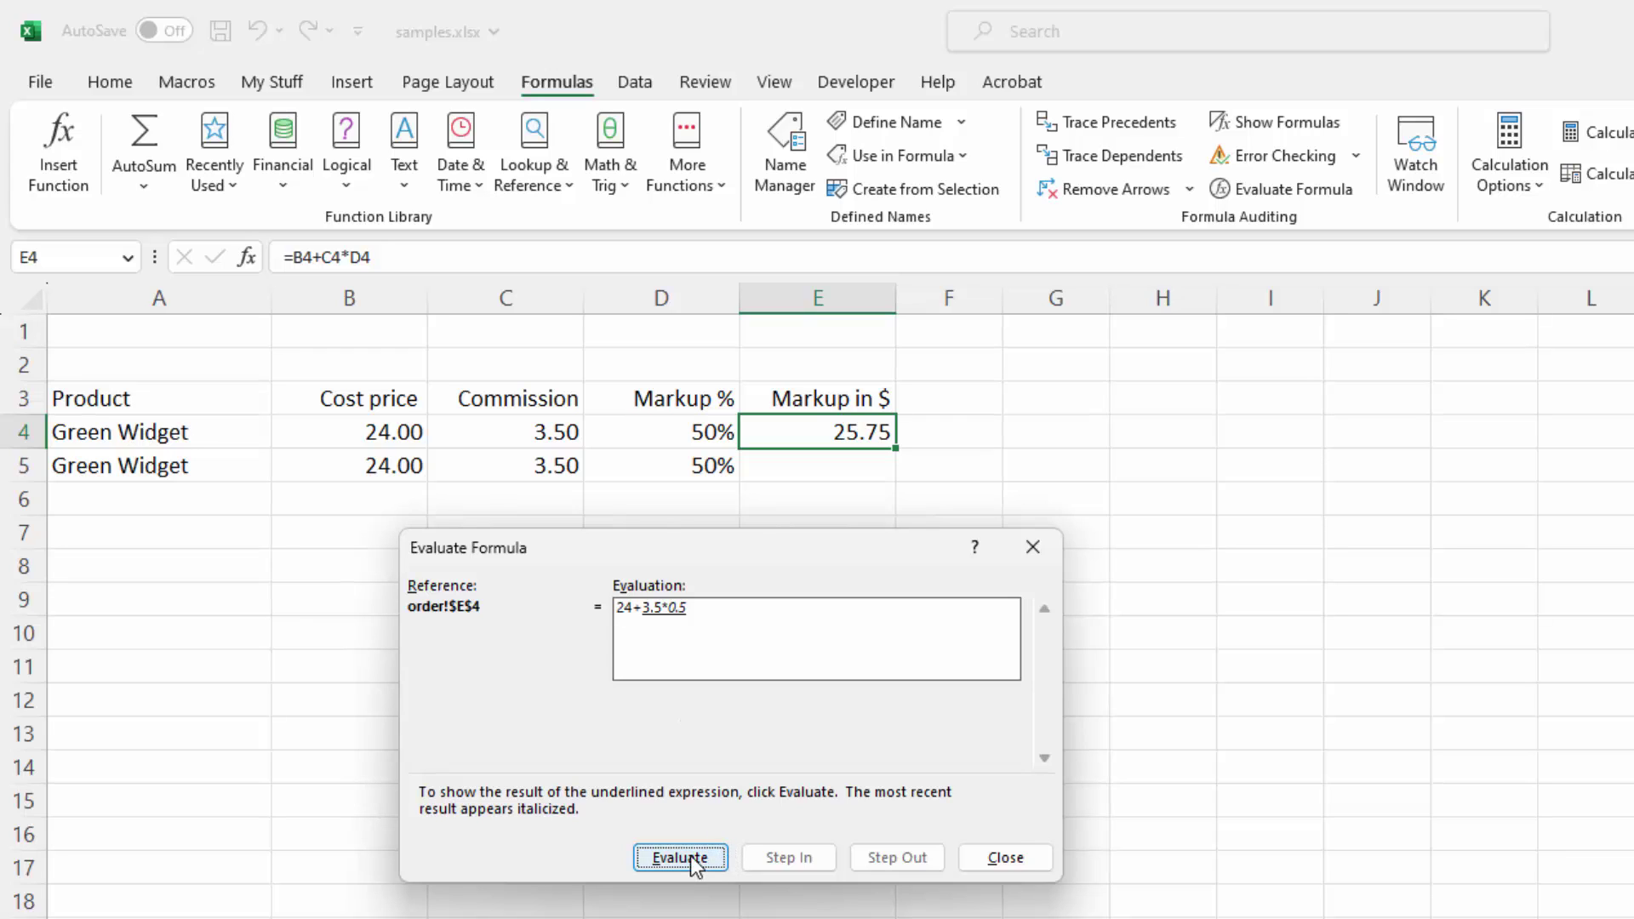
pyautogui.click(1004, 858)
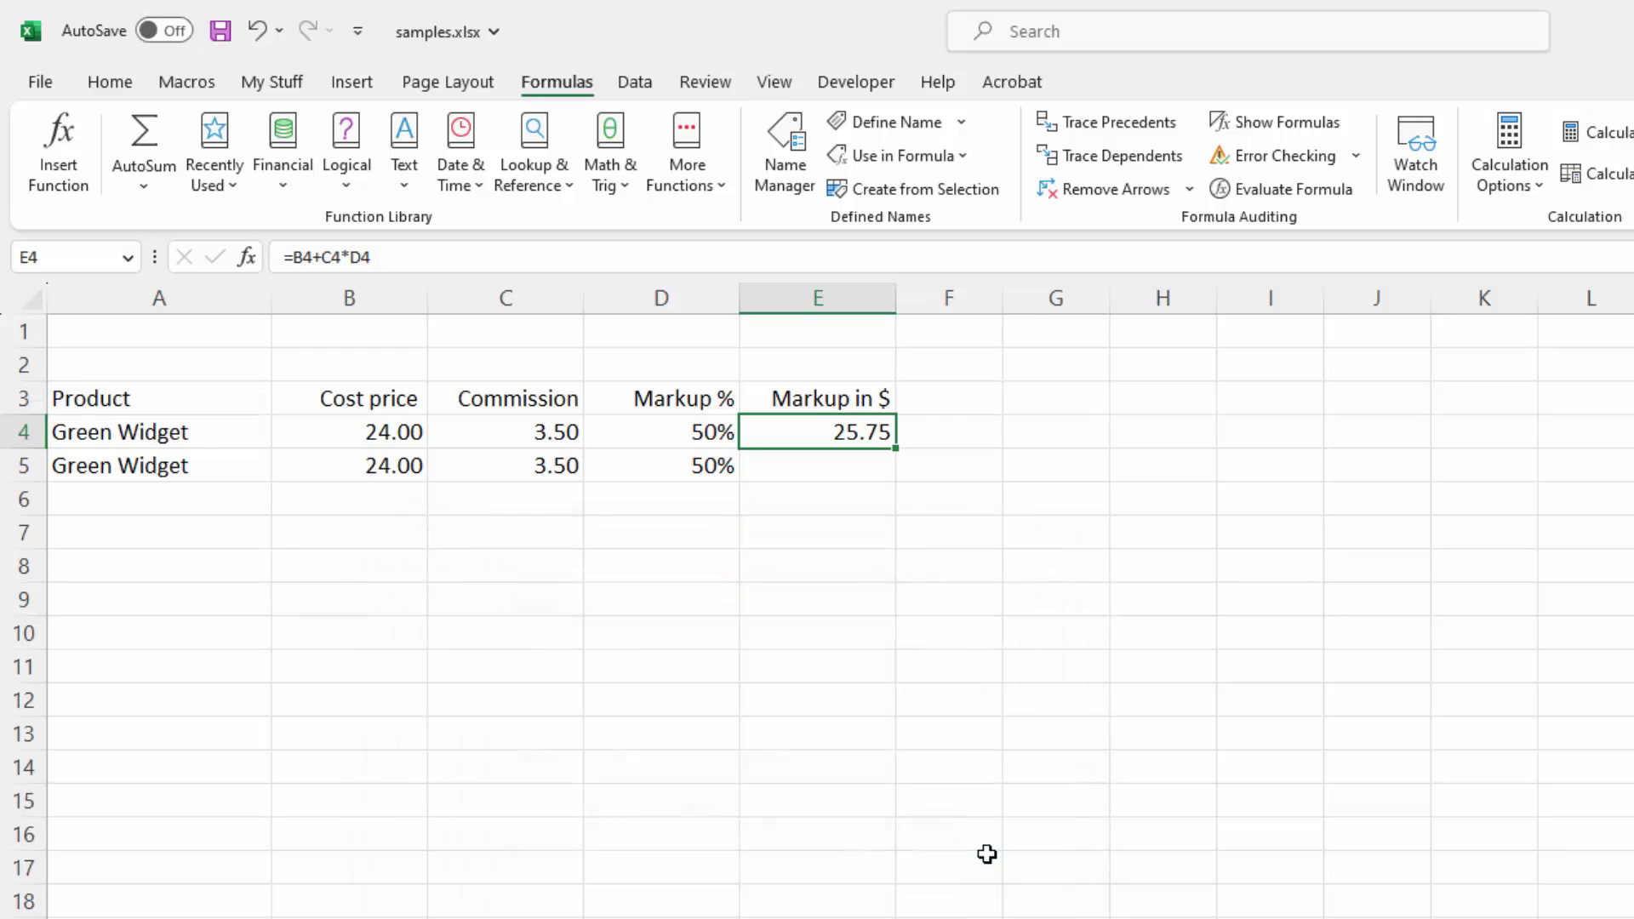
# Wrap B4+C4 in parentheses so E4 becomes =(B4+C4)*D4, returning 13.75
pyautogui.click(342, 254)
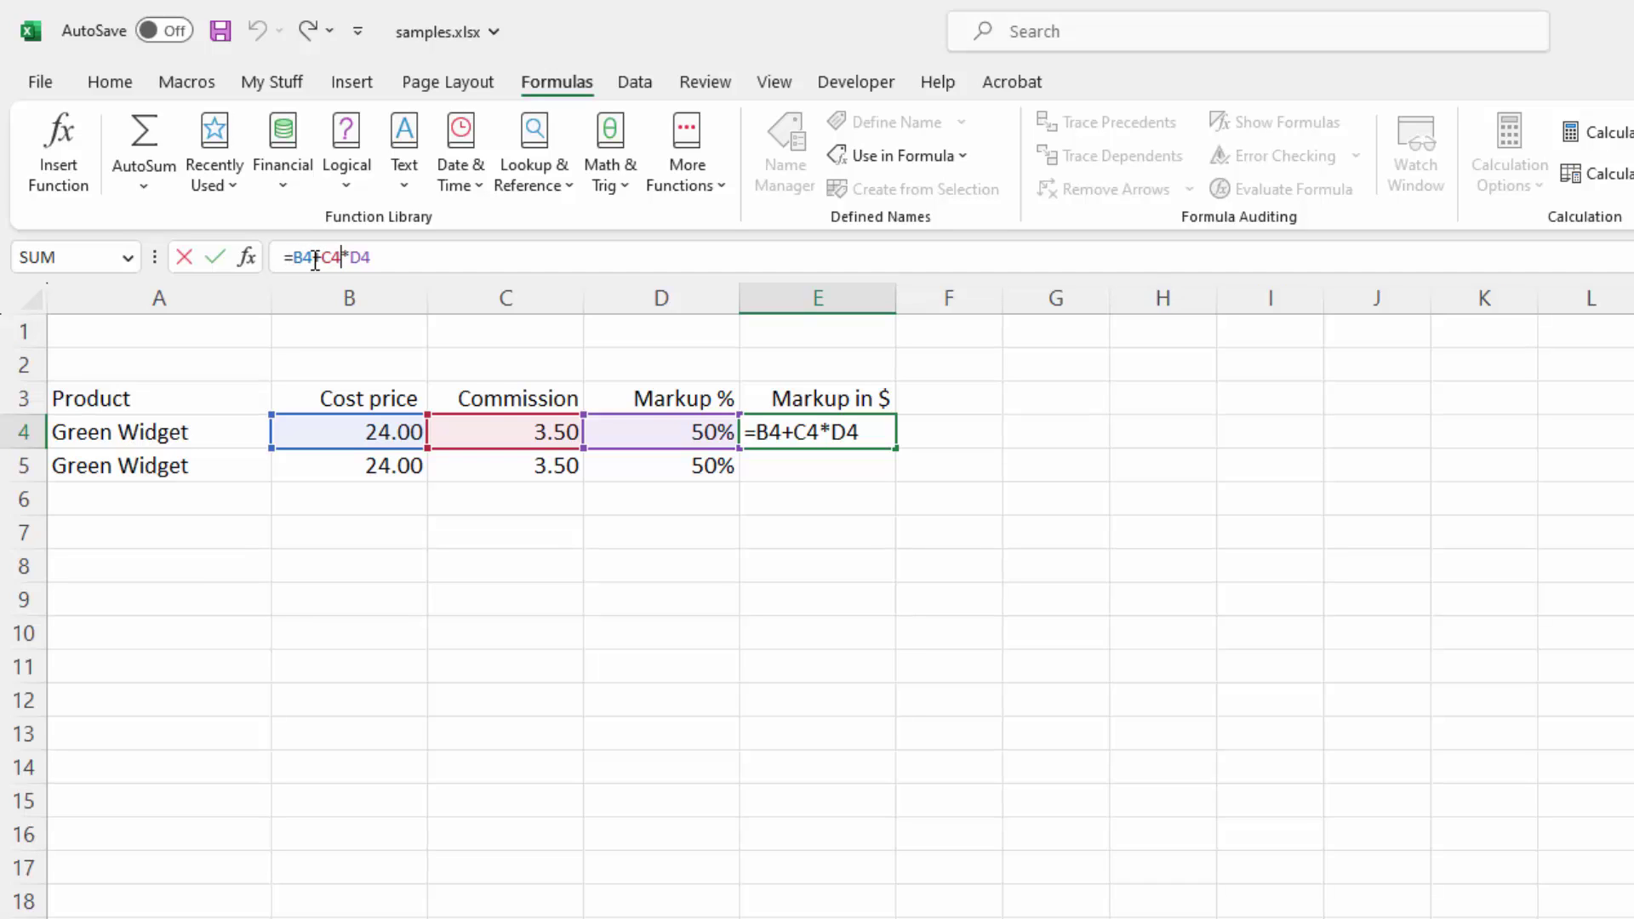
pyautogui.write(')')
pyautogui.click(292, 257)
pyautogui.write('(')
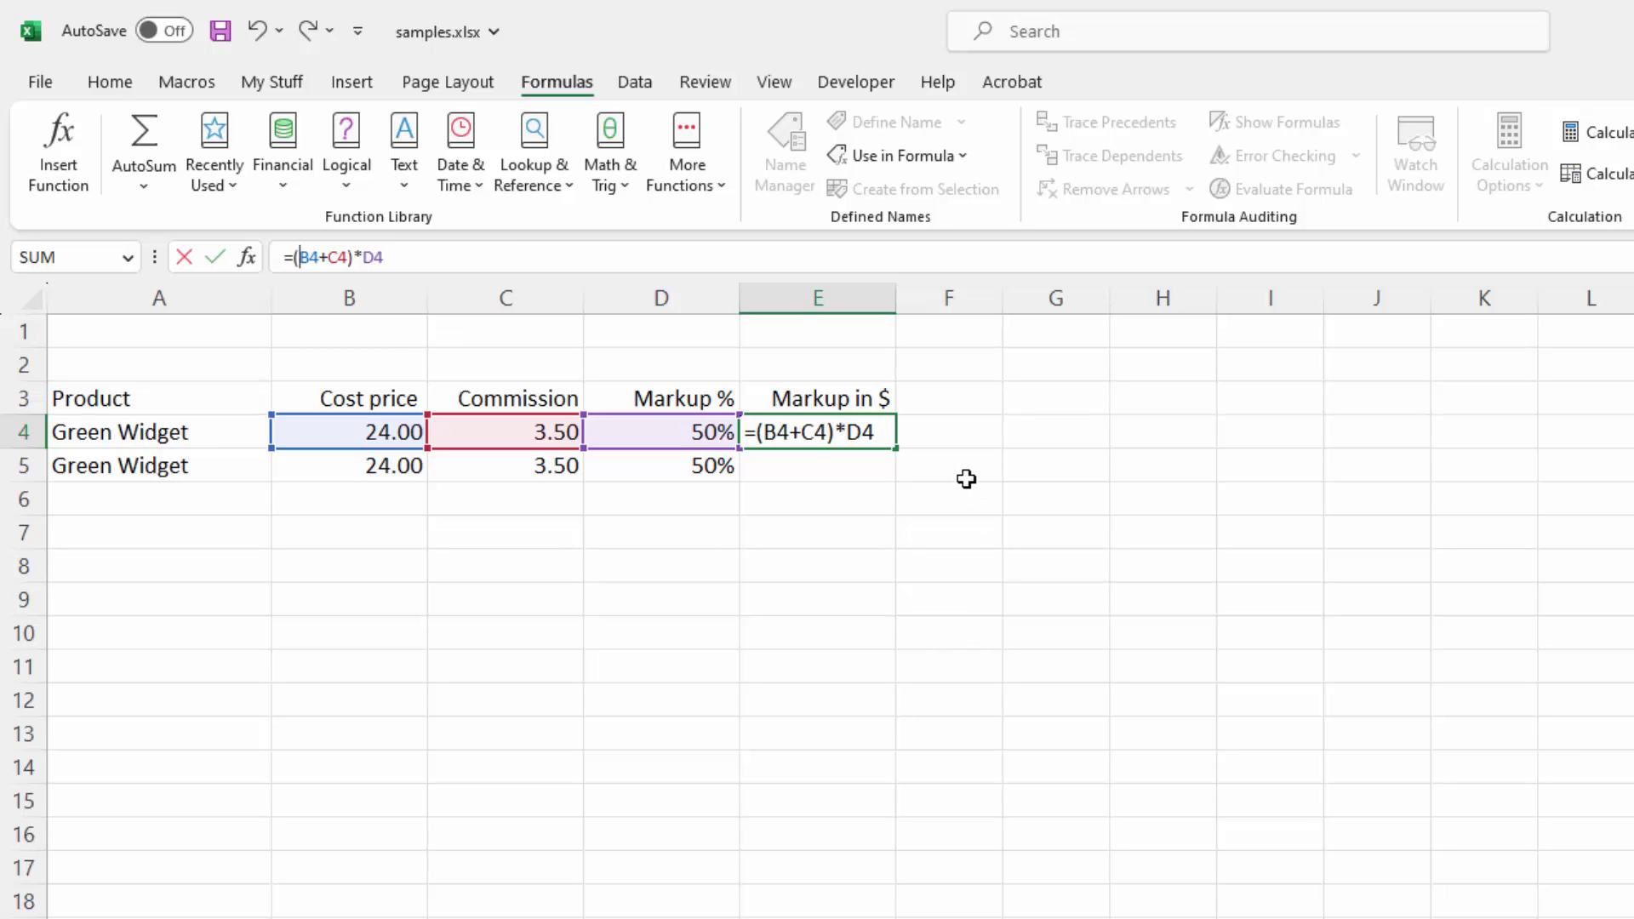
pyautogui.press('Return')
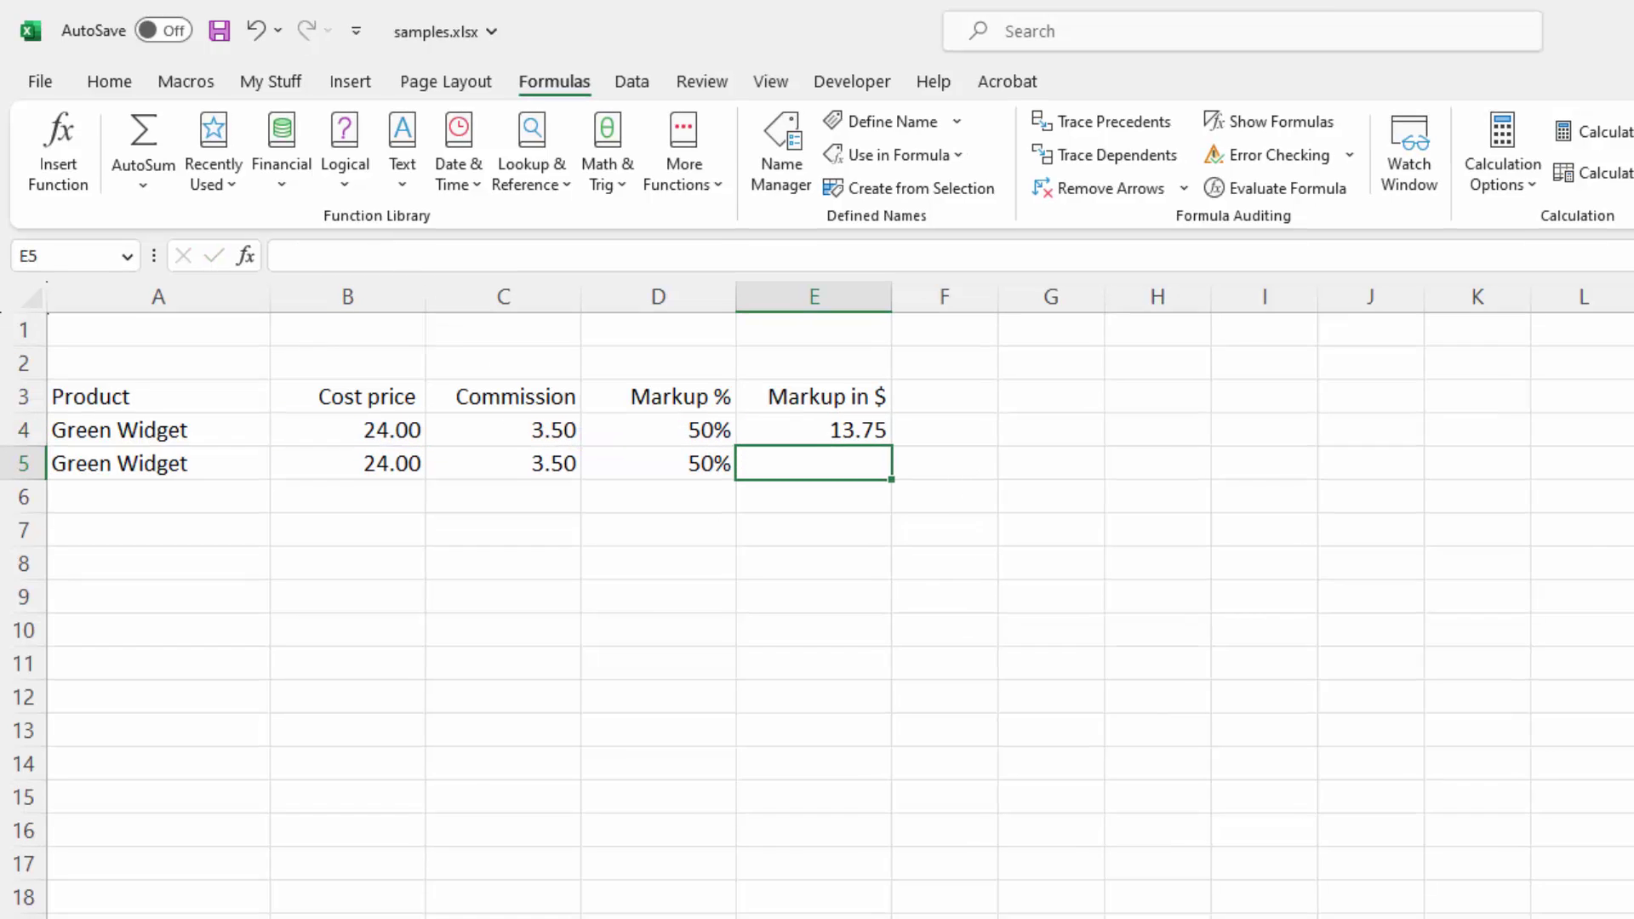
# Place the FreeCalc window beside the markup column to compare its 13.75 with E4
pyautogui.hotkey('alt', 'Tab')
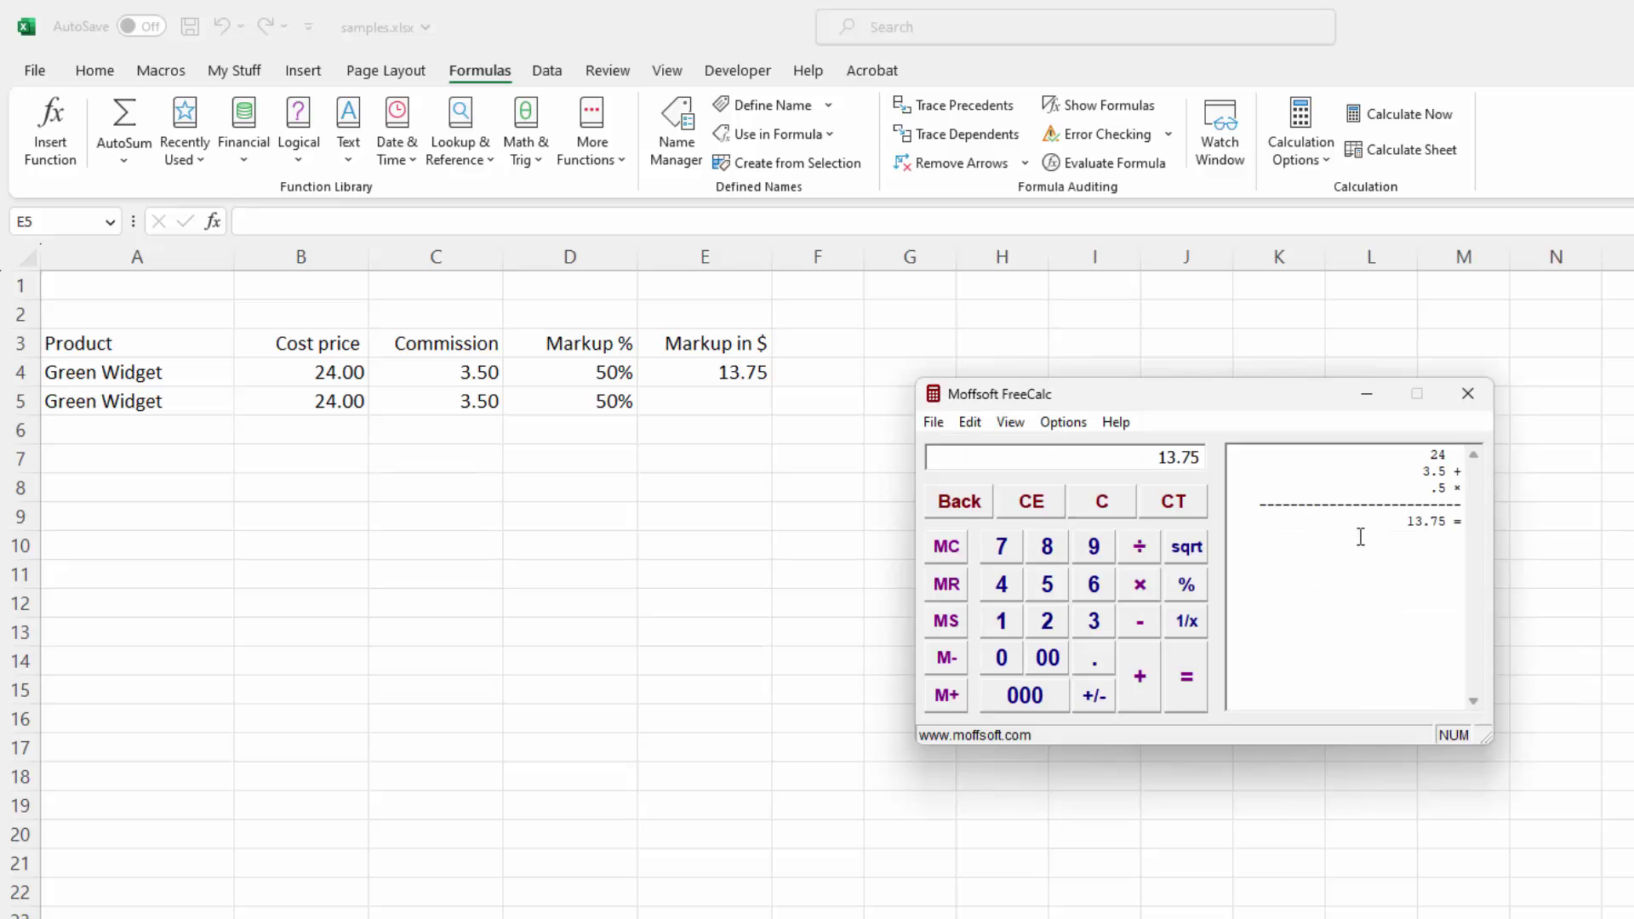
pyautogui.moveTo(1191, 392); pyautogui.dragTo(620, 475)
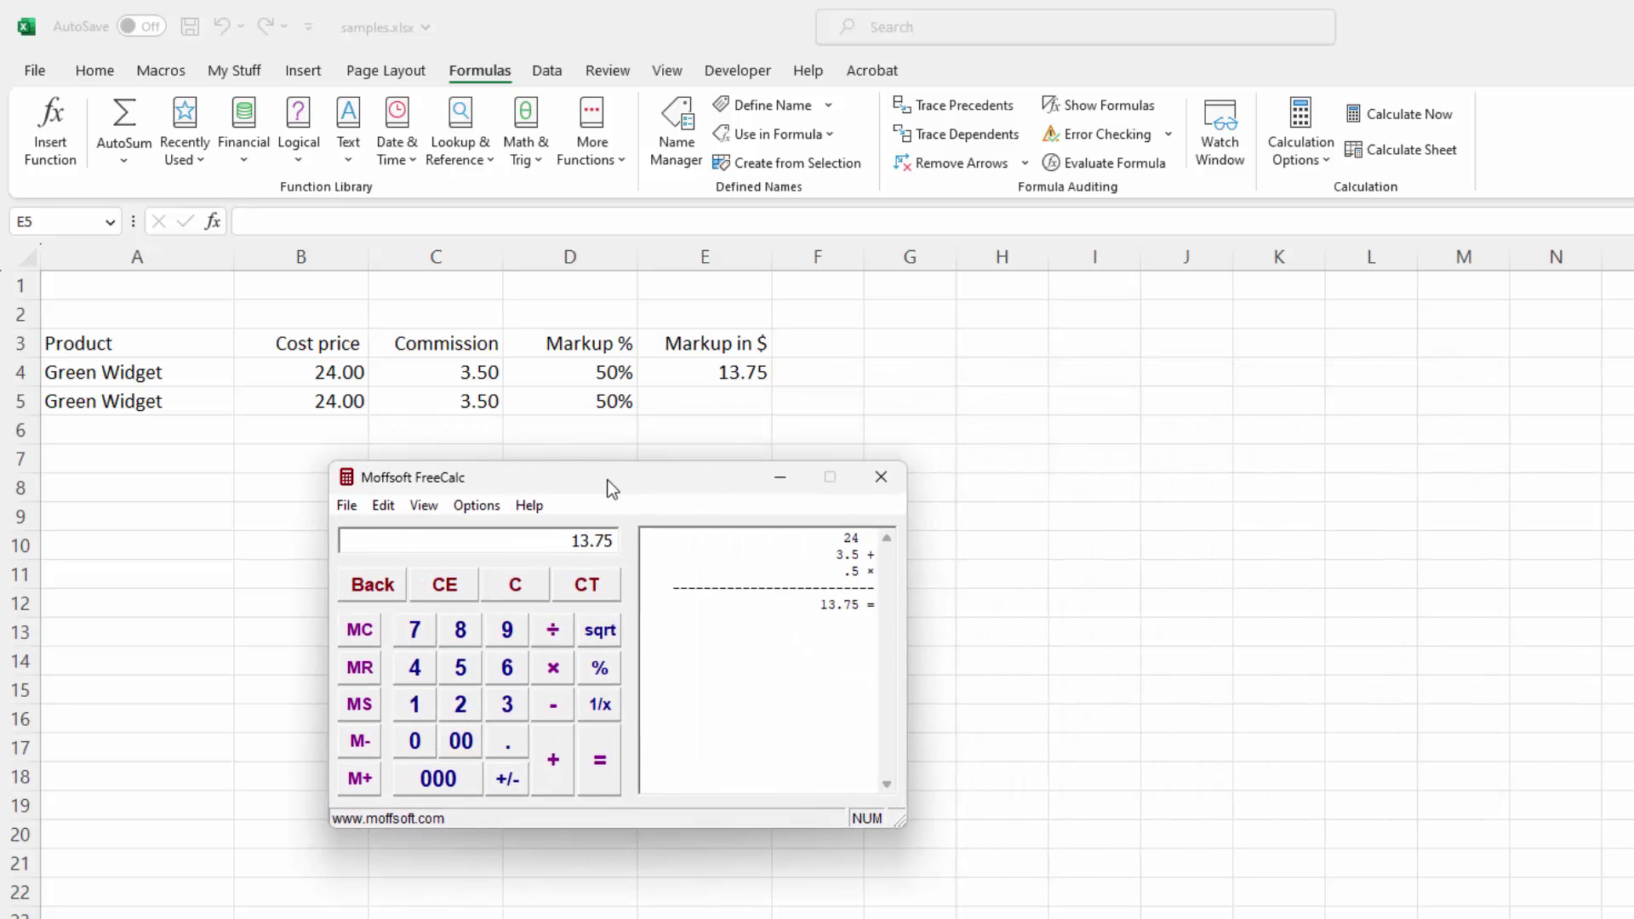